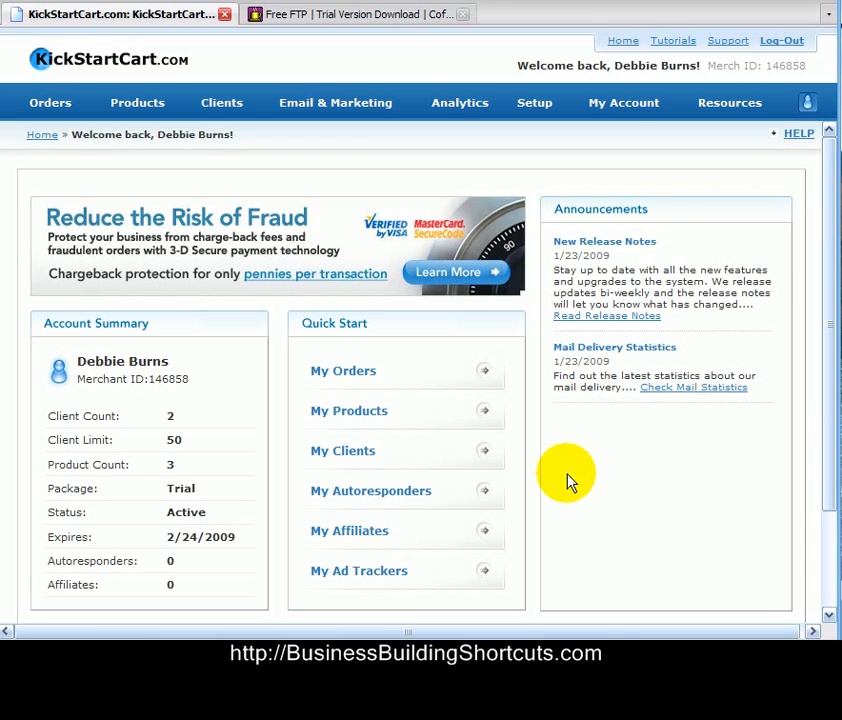
Step: Open the Twitter Magic product from the product list for editing
left_click(375, 417)
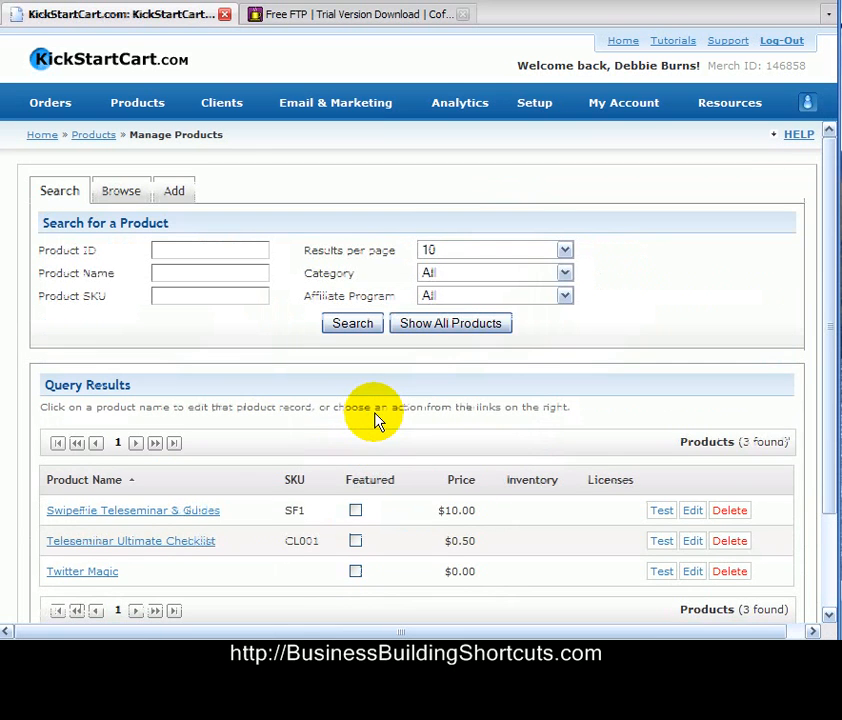
scroll(443, 422, "down", 1)
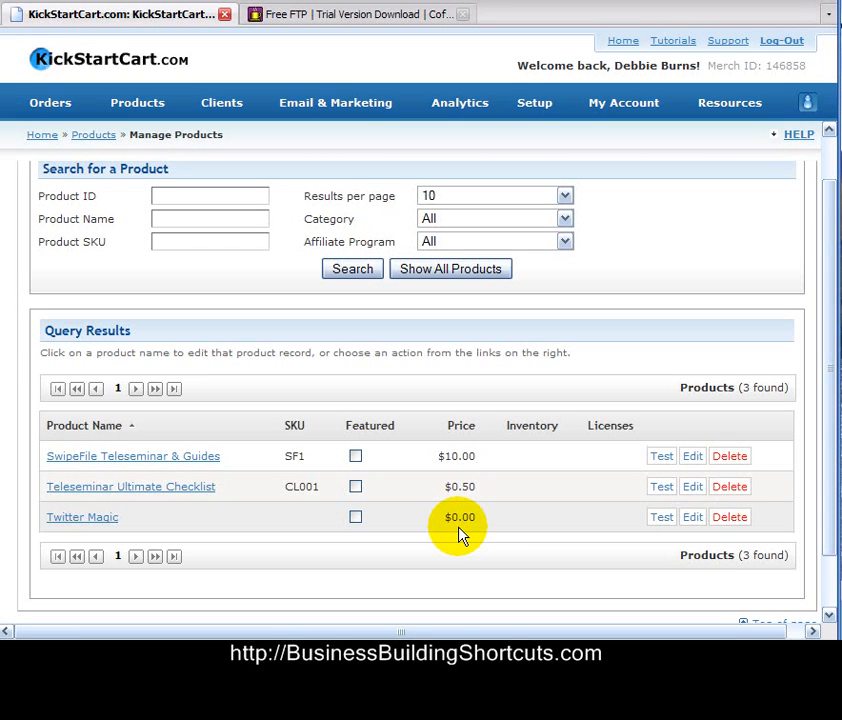
left_click(693, 519)
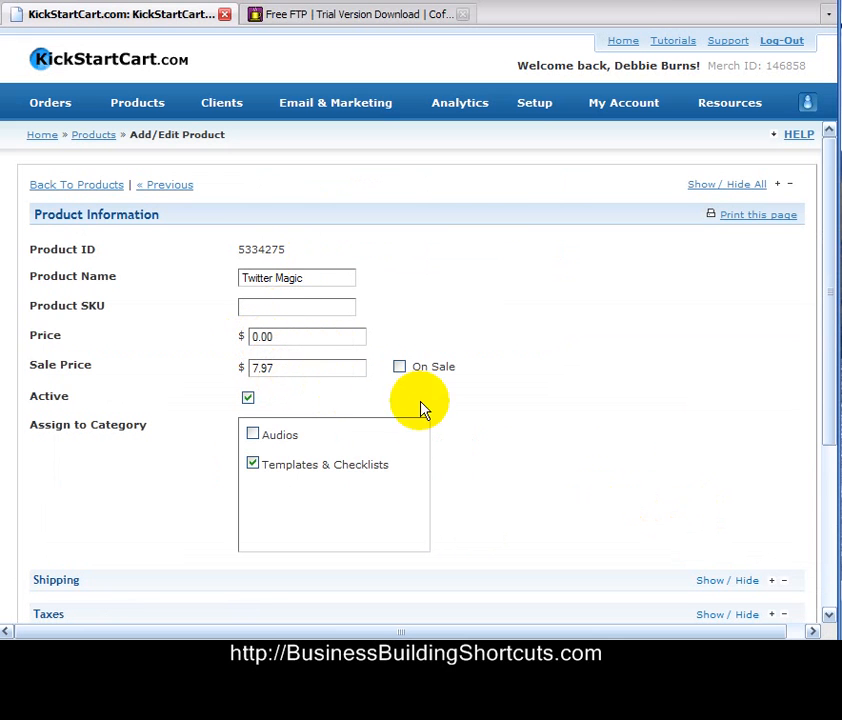
Step: Expand the Twitter Magic product's links section and copy the full 1 Step Checkout Link code
scroll(530, 424, "down", 1)
scroll(530, 424, "down", 3)
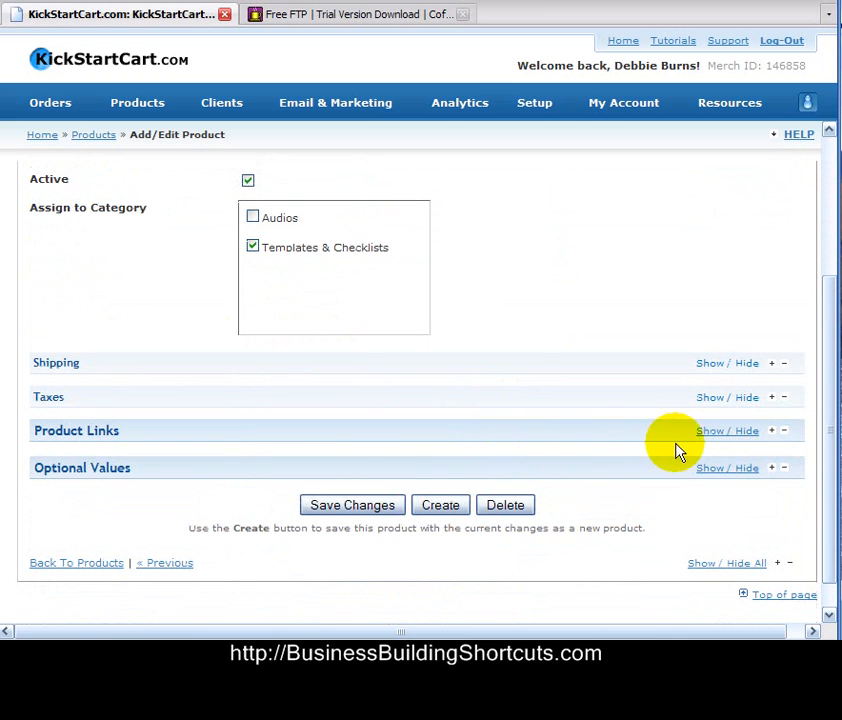
left_click(770, 432)
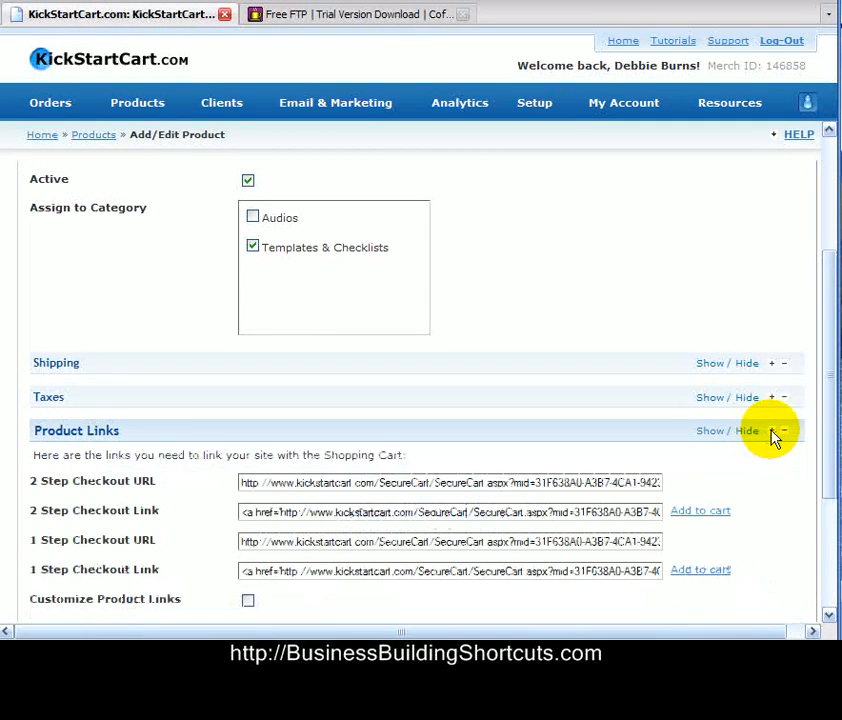
scroll(770, 463, "down", 2)
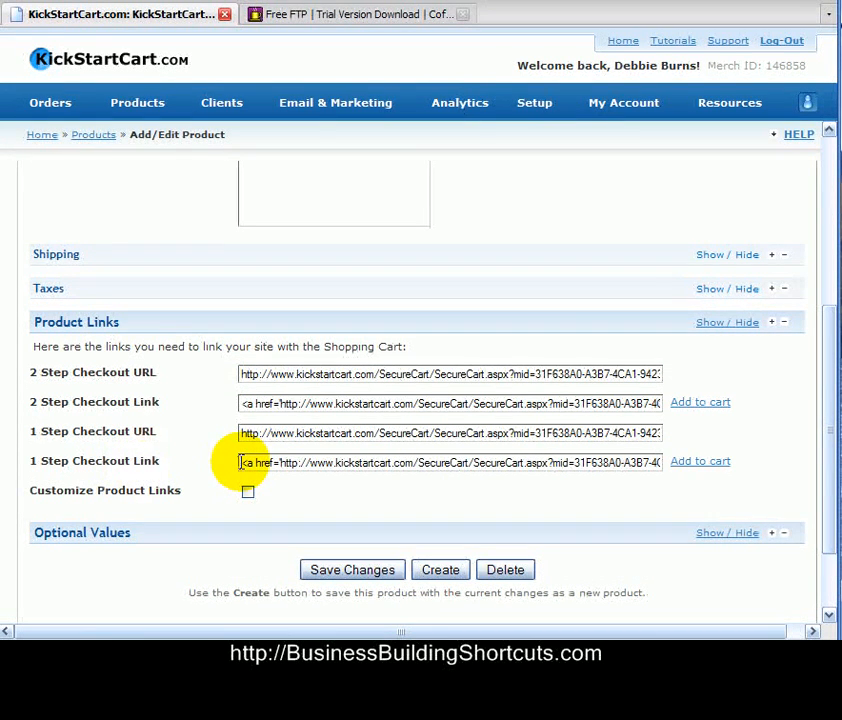
left_click(283, 462)
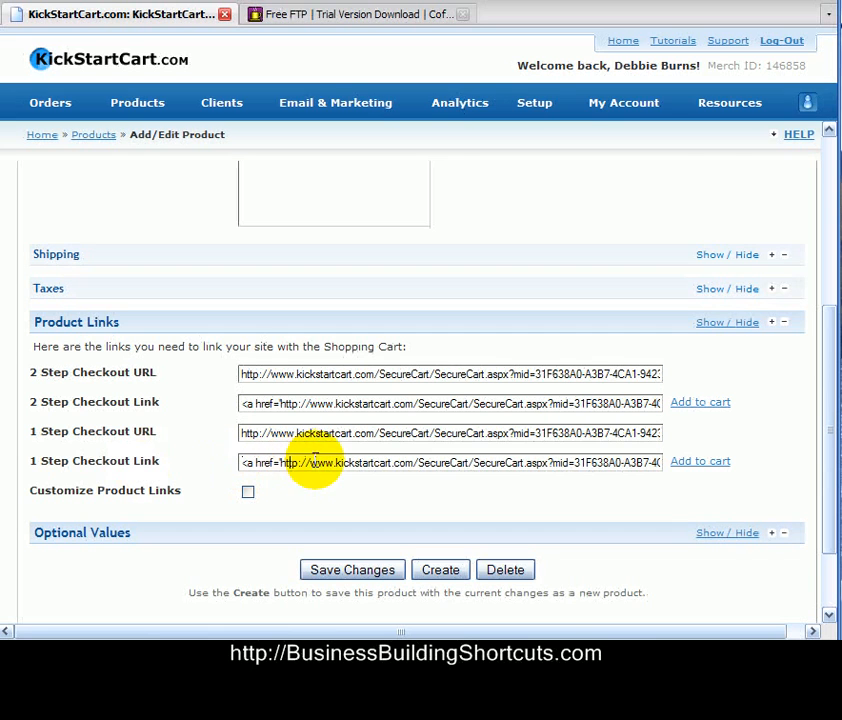
triple_click(492, 460)
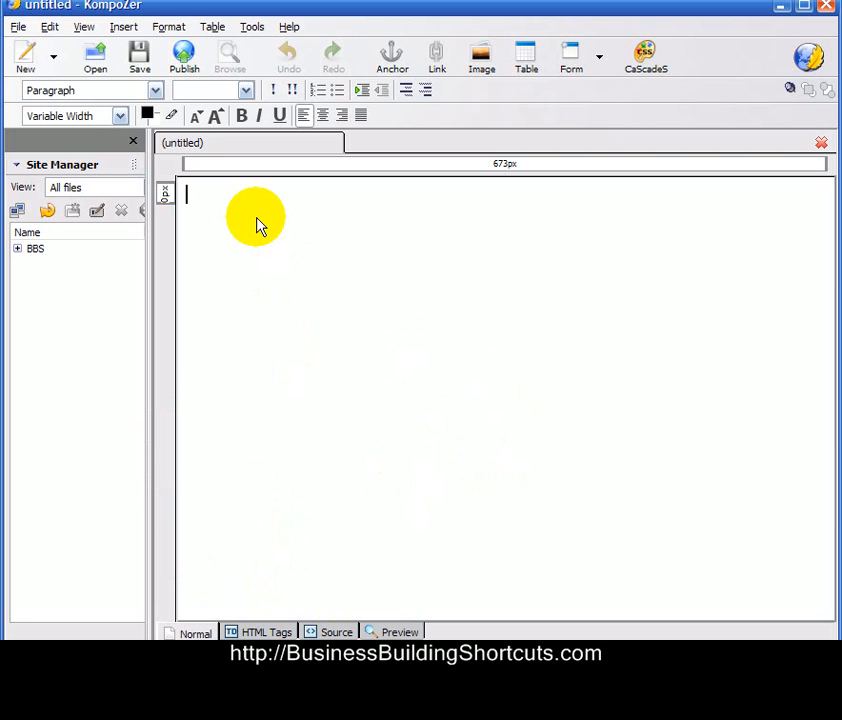
Step: In KompoZer, write "This is a test download page for Twitter Magic" on the blank page, followed by two line breaks
type("This is a test")
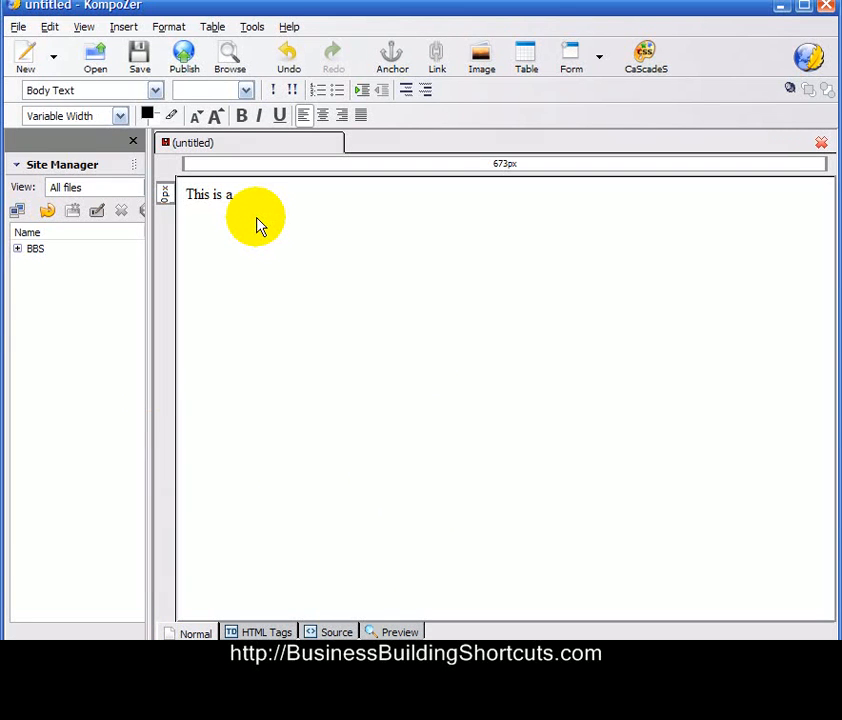
type(" download page ")
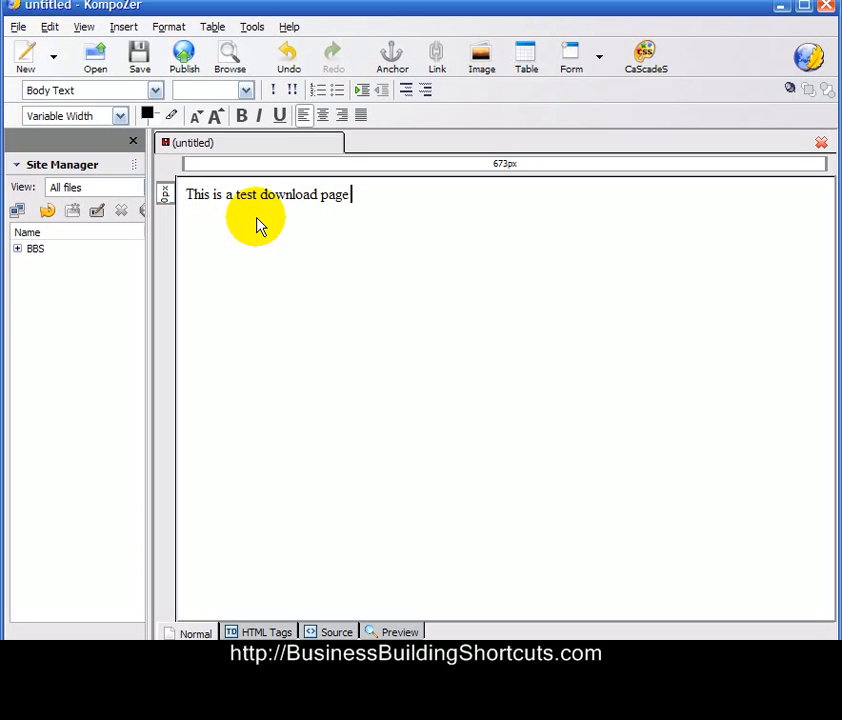
type("for Twitter Magic")
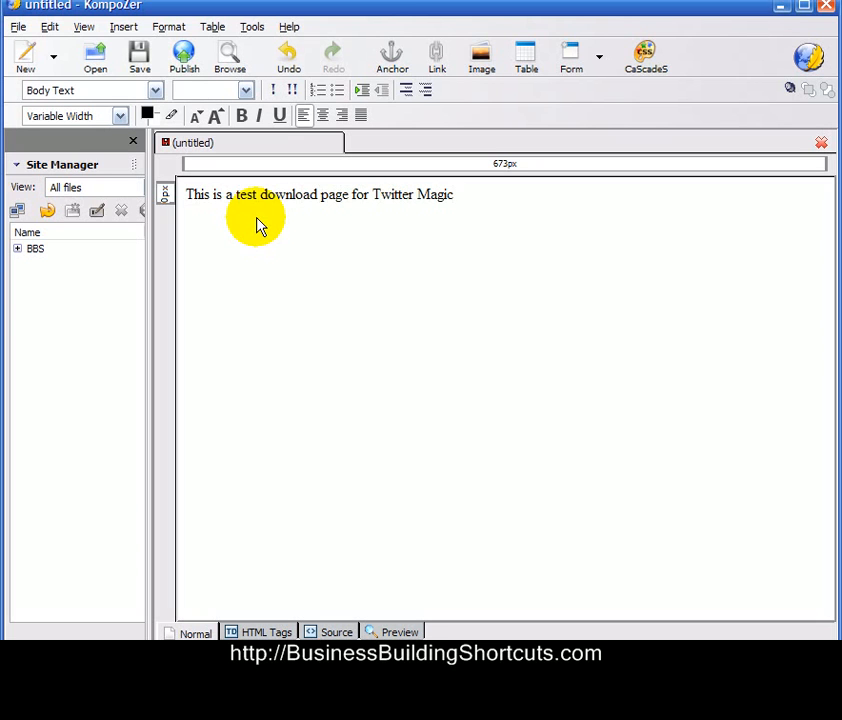
key("Return")
key("Return")
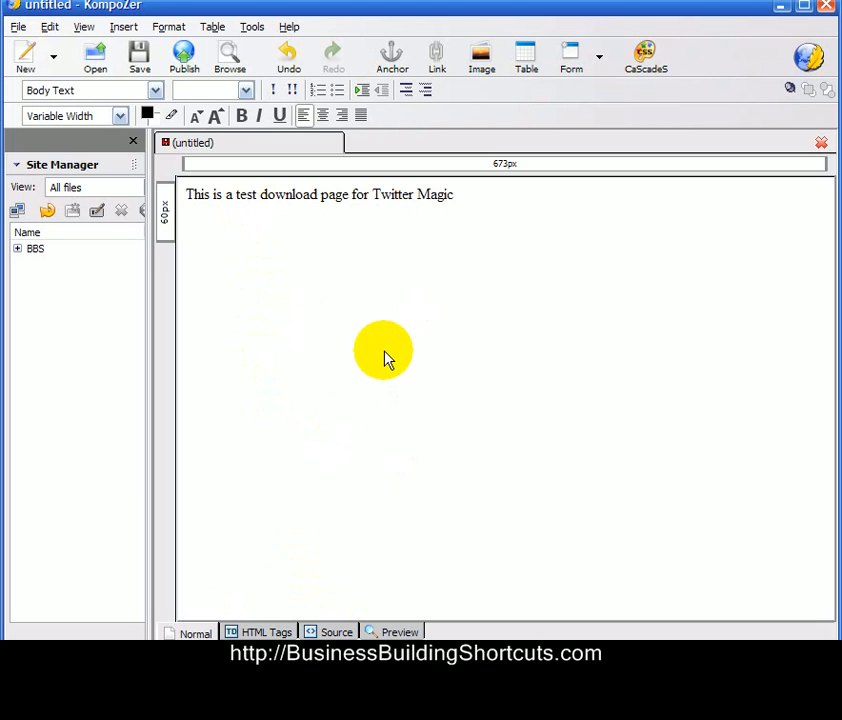
Step: Paste the copied checkout link code into the HTML source just before the closing body tag, and return to the normal page view
left_click(333, 632)
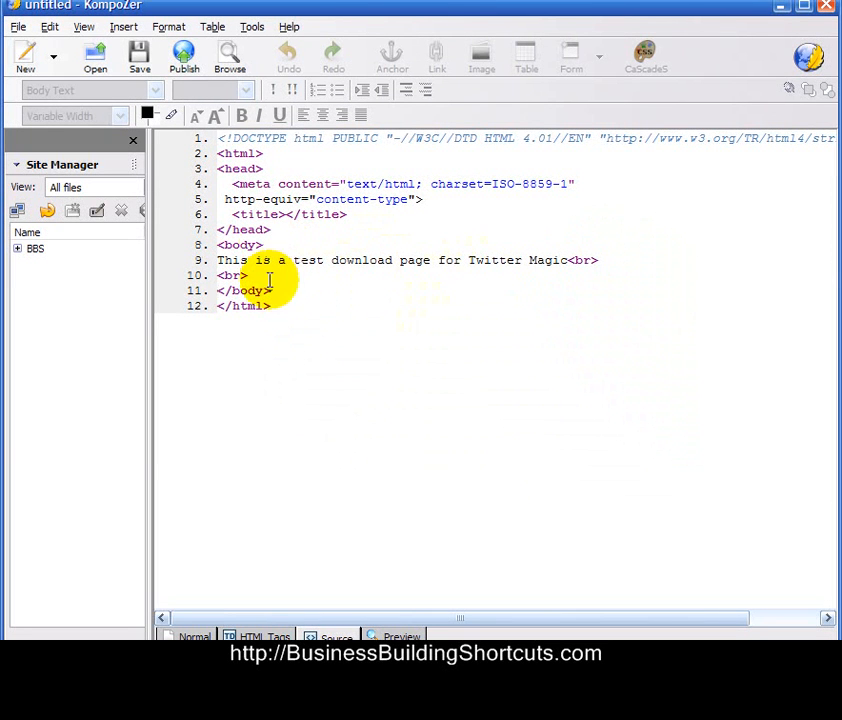
left_click(220, 290)
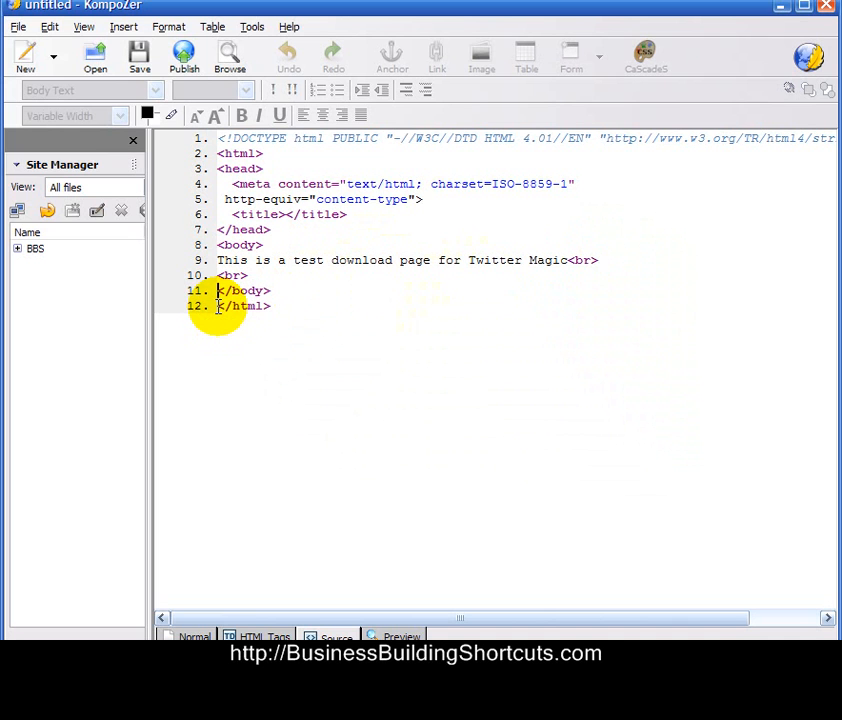
key("ctrl+v")
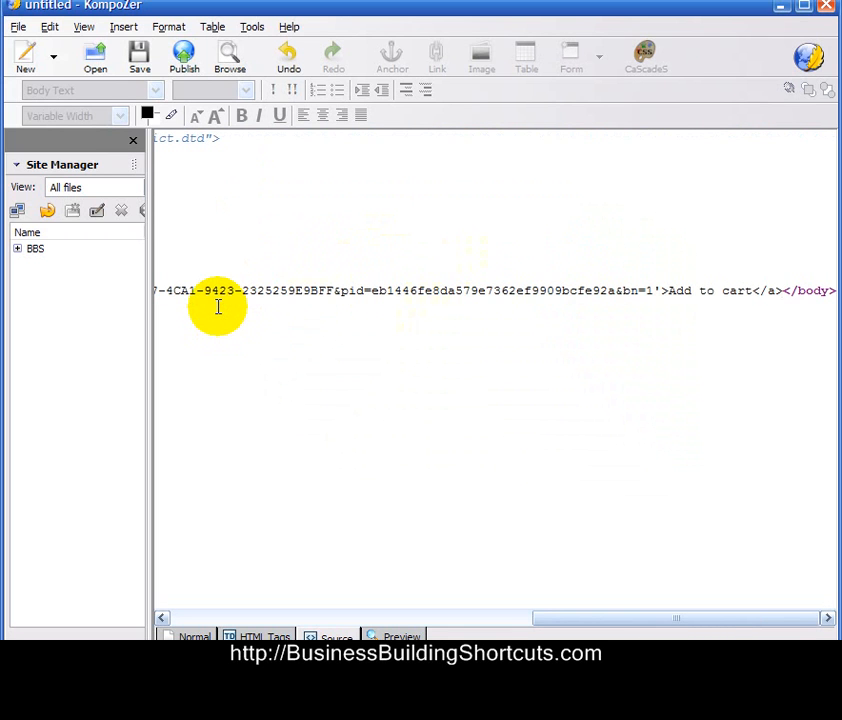
left_click_drag(556, 620, 165, 630)
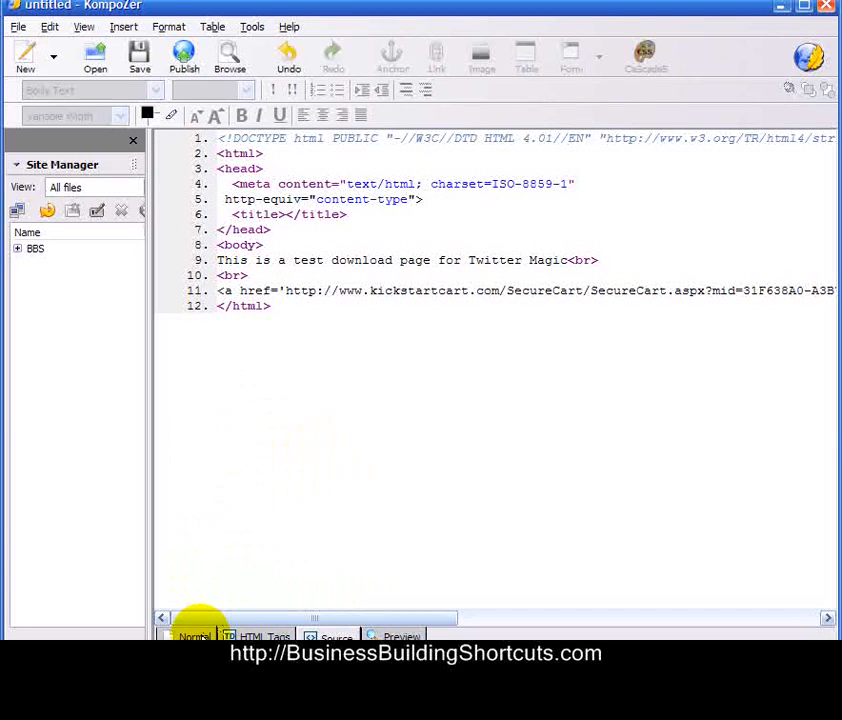
left_click(195, 634)
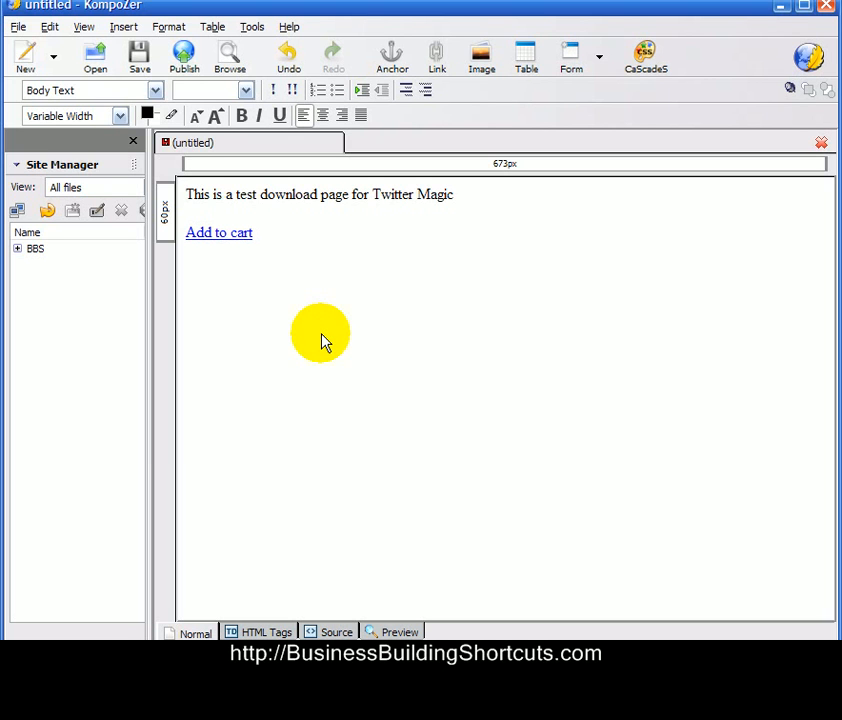
Step: Save the page with the title testdownload as testdownload.html in the test folder
left_click(139, 60)
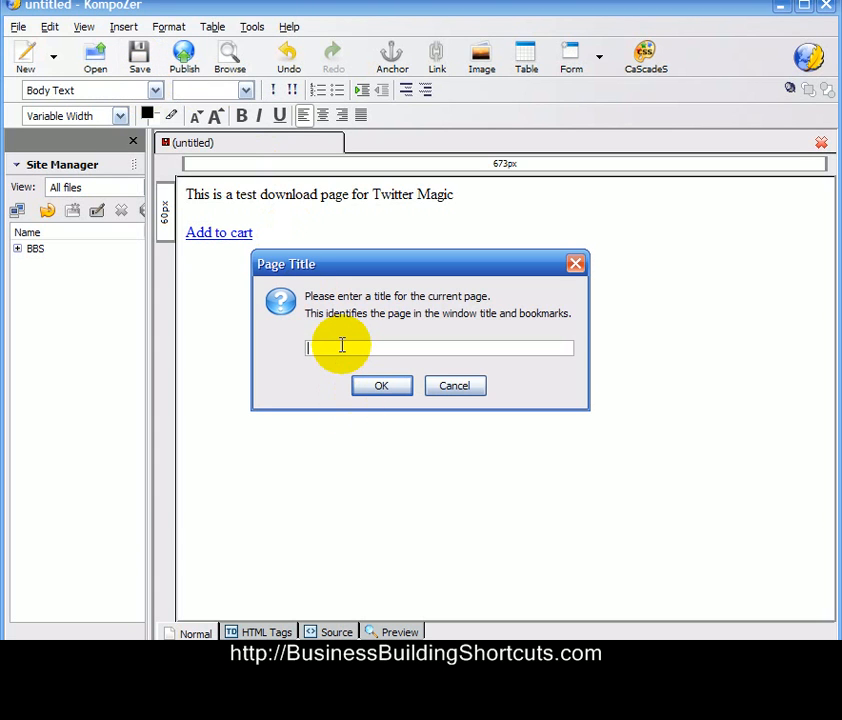
type("testdownload")
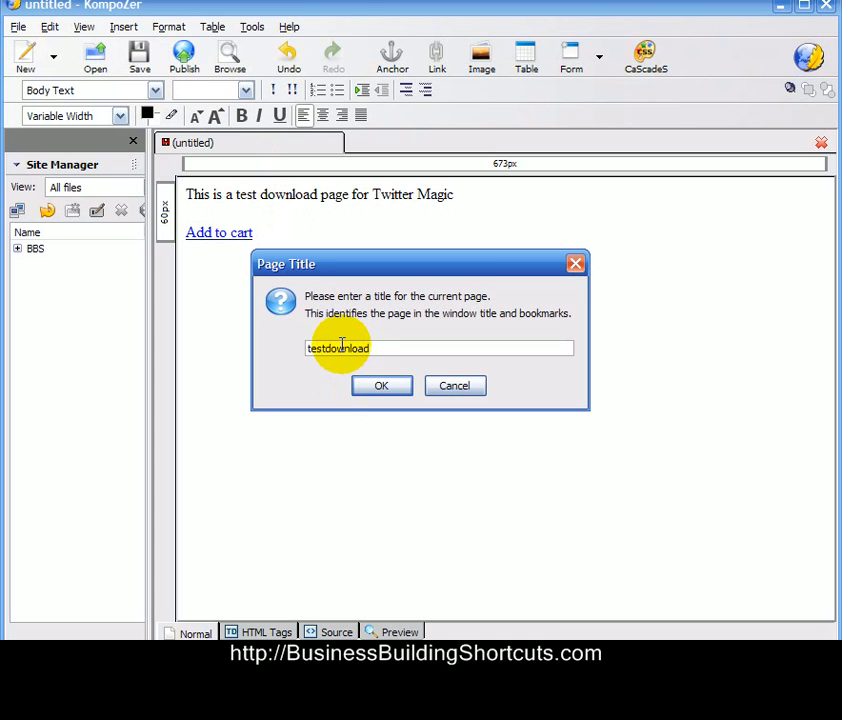
left_click(378, 388)
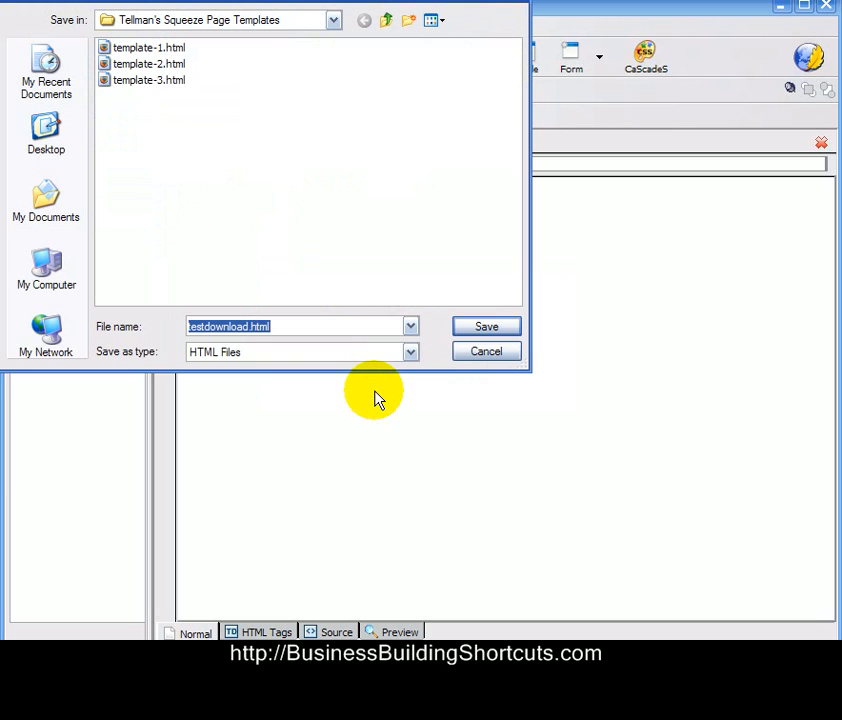
left_click(387, 22)
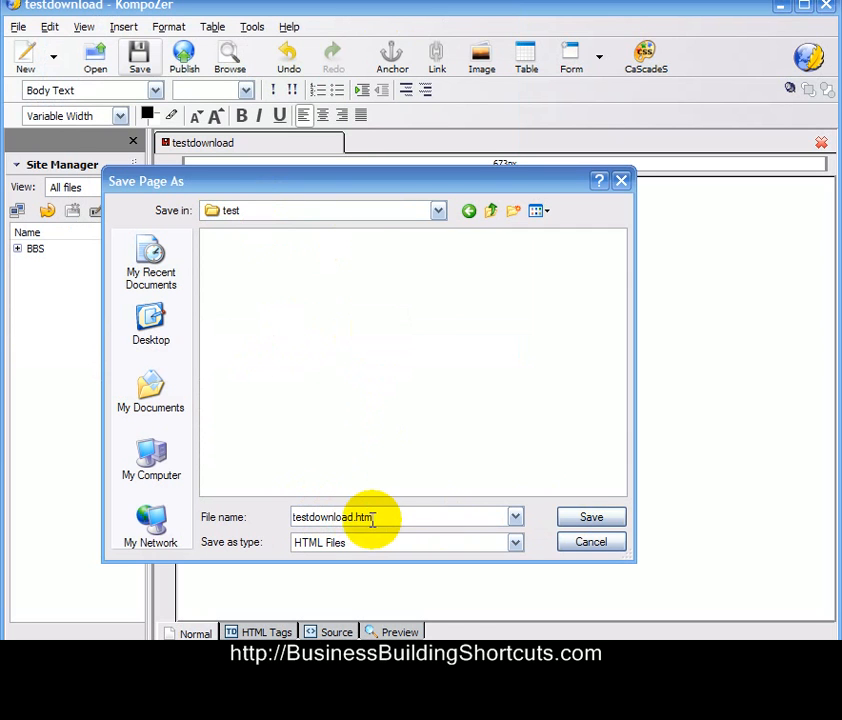
left_click(589, 518)
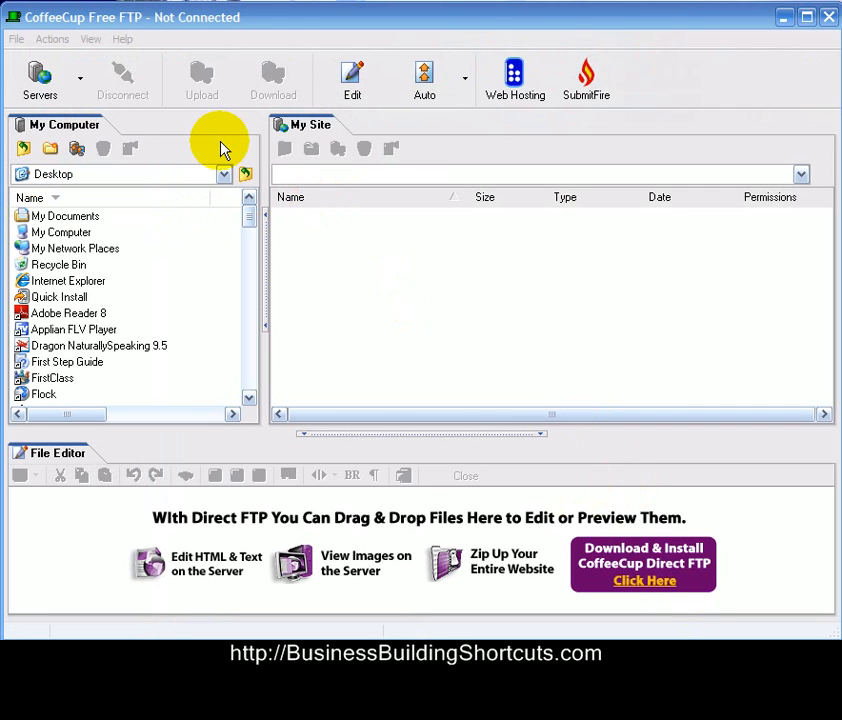
Step: In CoffeeCup Free FTP, connect to the WAF site and open its public_html/businessbuildingshortcuts folder
left_click(45, 86)
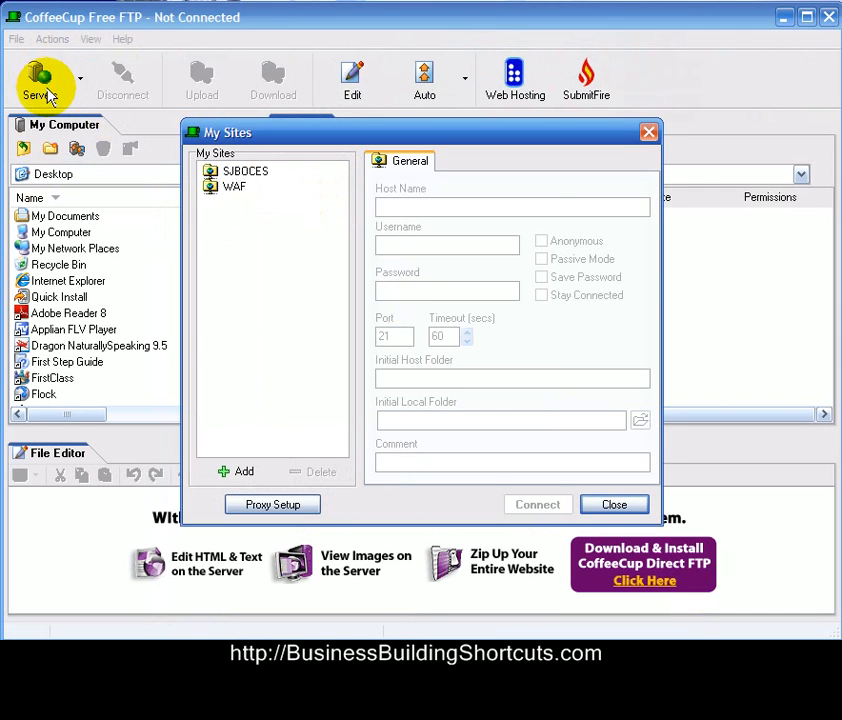
double_click(232, 187)
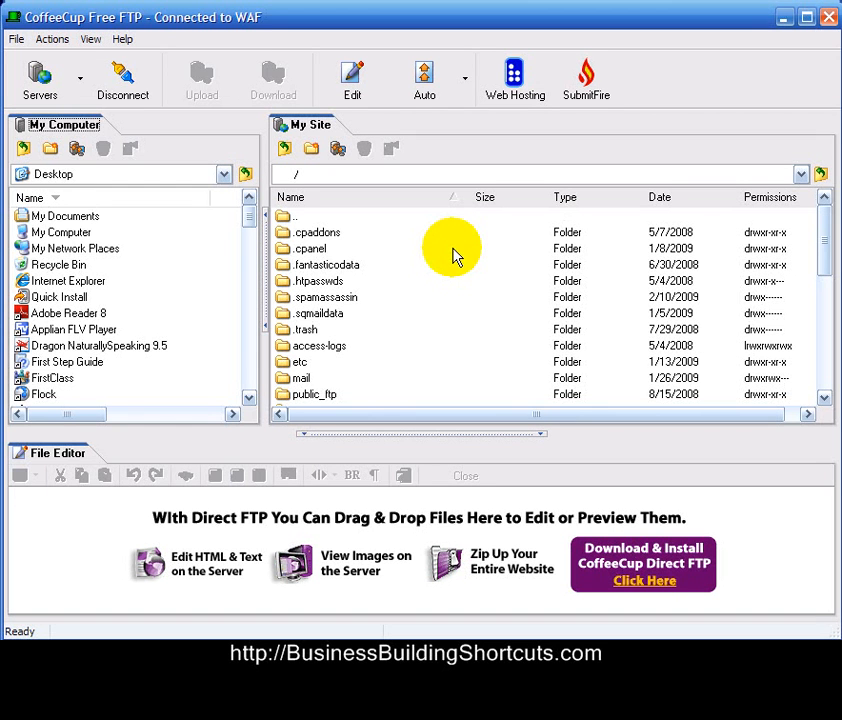
scroll(452, 256, "down", 3)
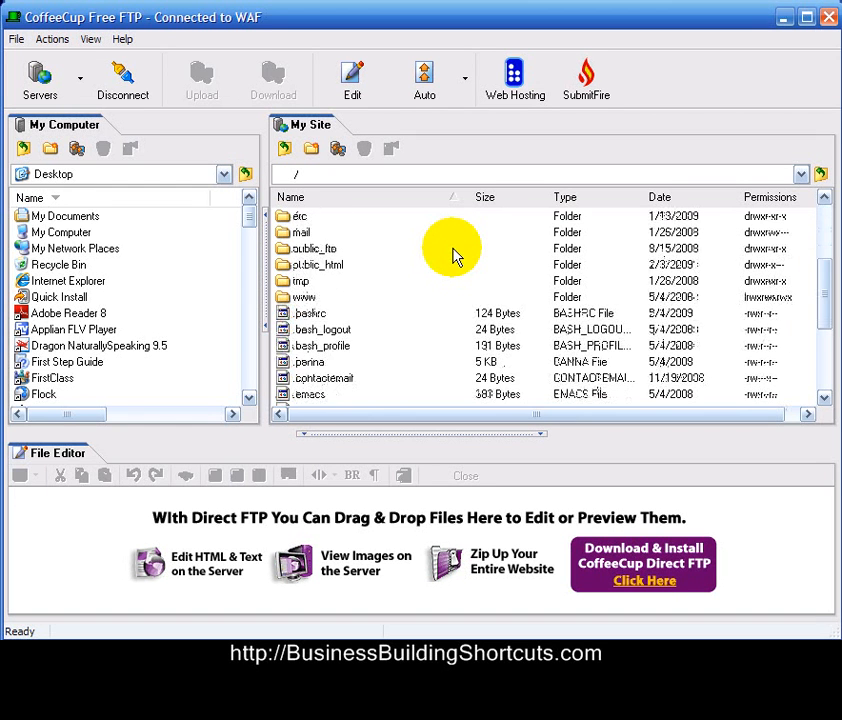
double_click(312, 264)
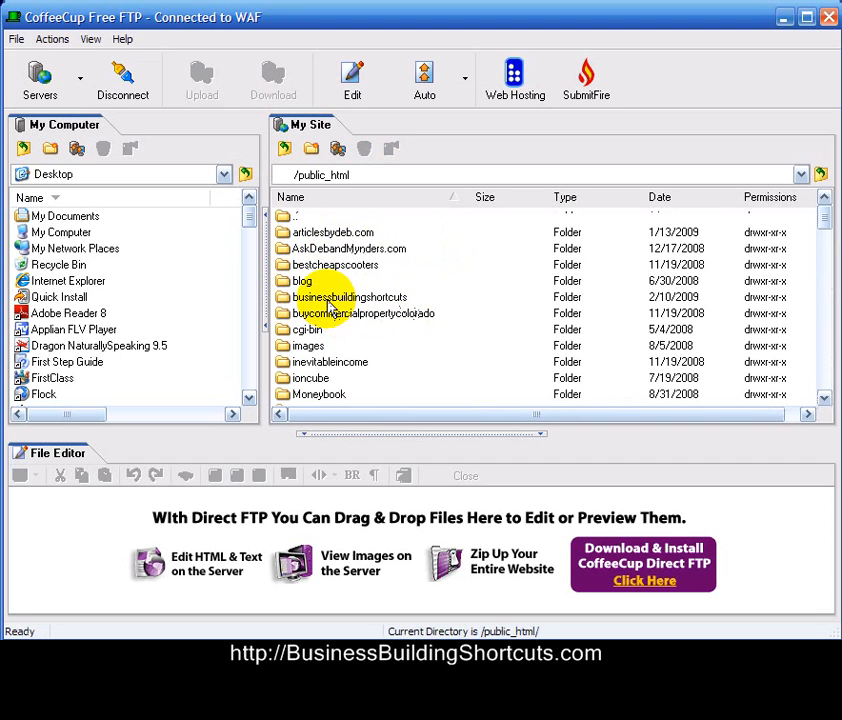
double_click(328, 300)
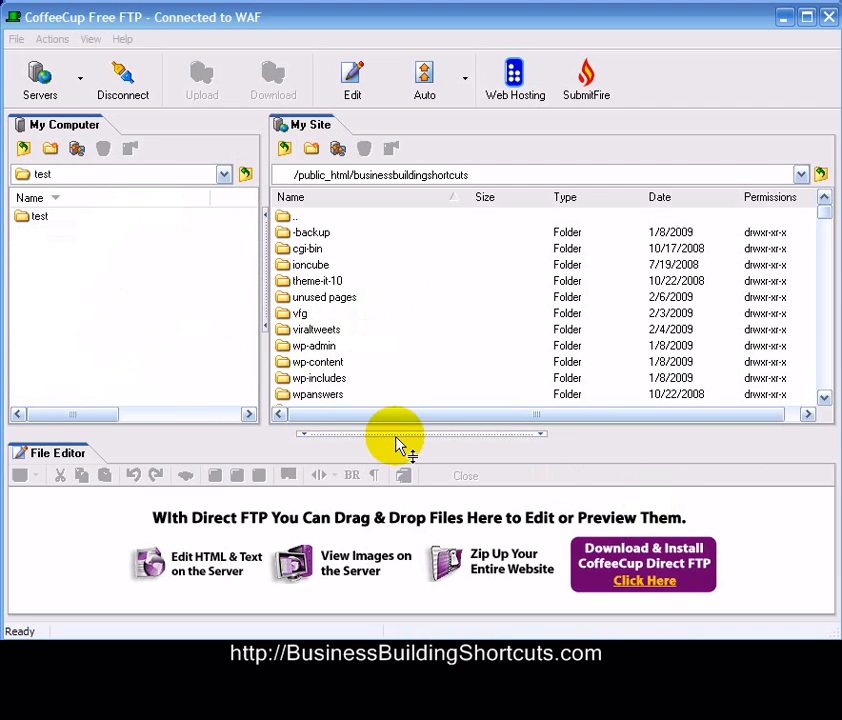
Step: Upload testdownload.html from the local test folder to the businessbuildingshortcuts folder and look through the remote file list
double_click(24, 222)
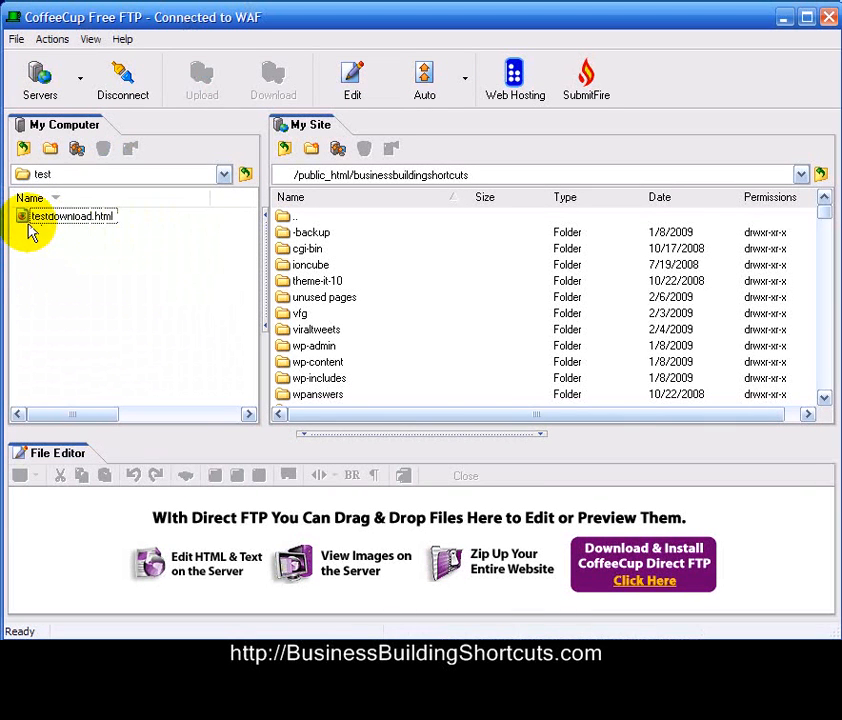
left_click(106, 224)
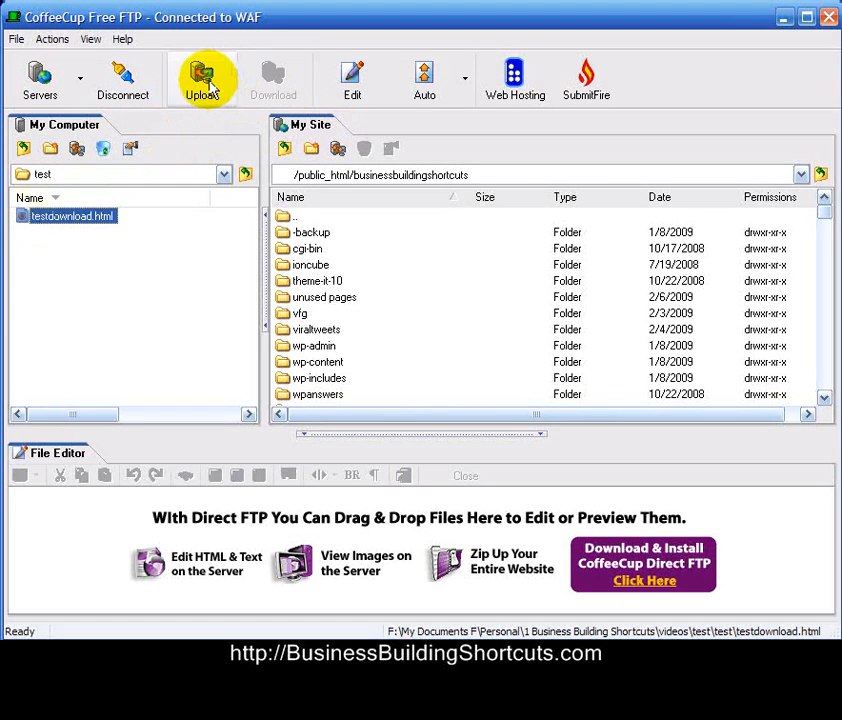
left_click(220, 88)
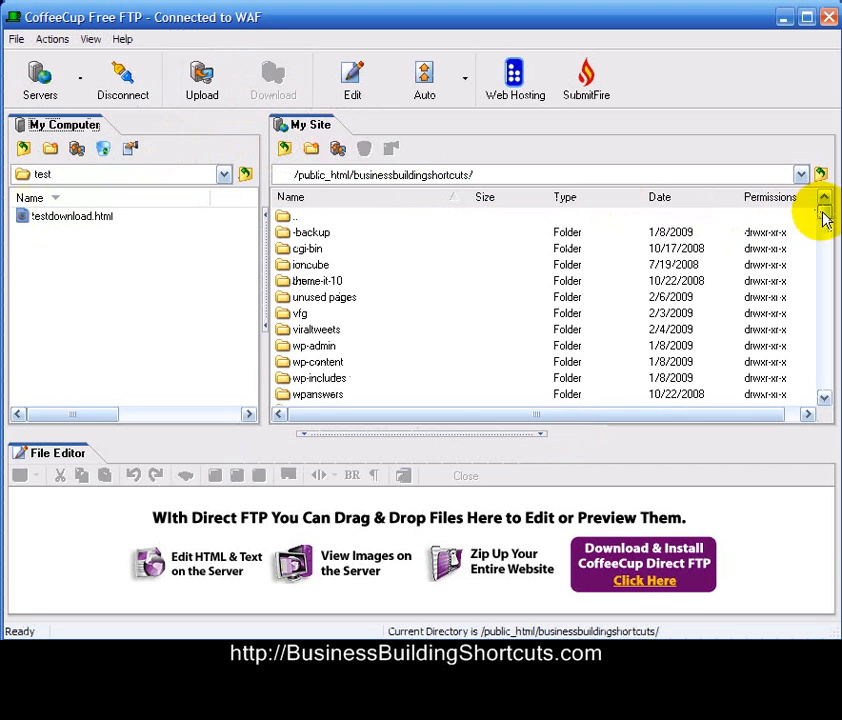
left_click_drag(825, 218, 826, 352)
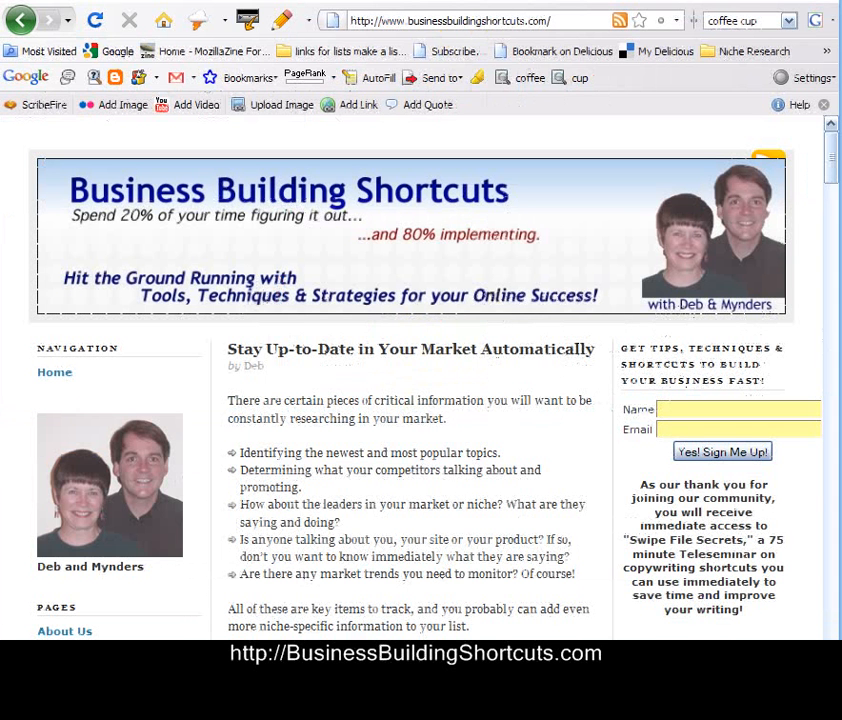
Step: In the browser, load testdownload.html on businessbuildingshortcuts.com and follow its Add to cart link to the checkout
left_click(564, 19)
left_click(567, 18)
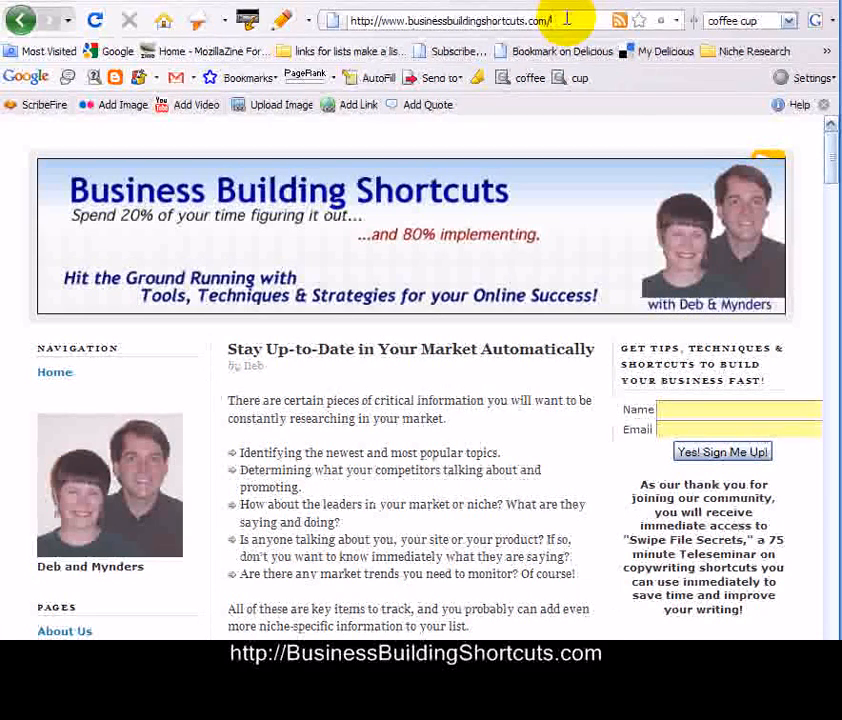
type("testdownload.html")
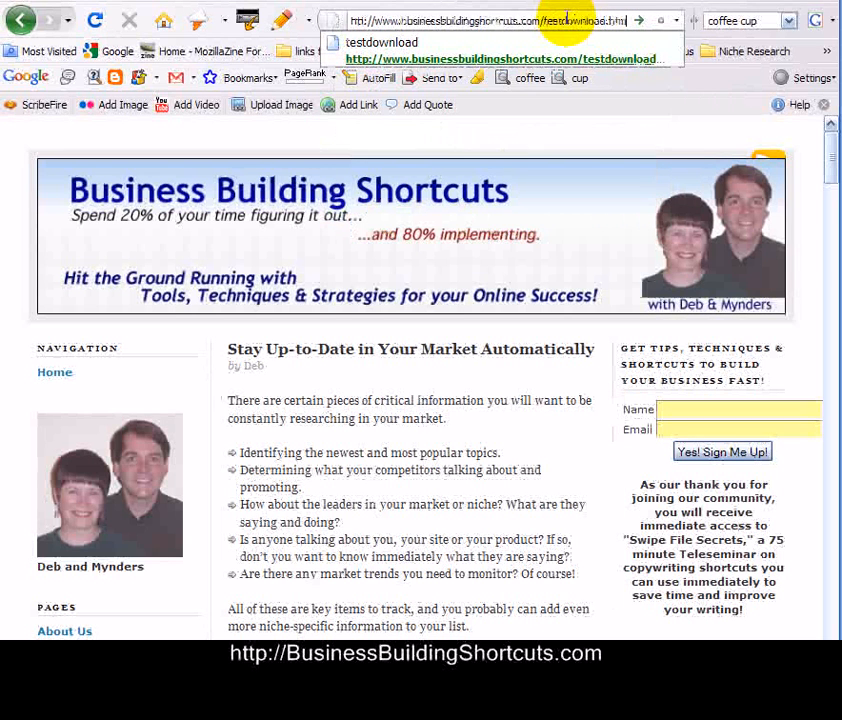
left_click(574, 45)
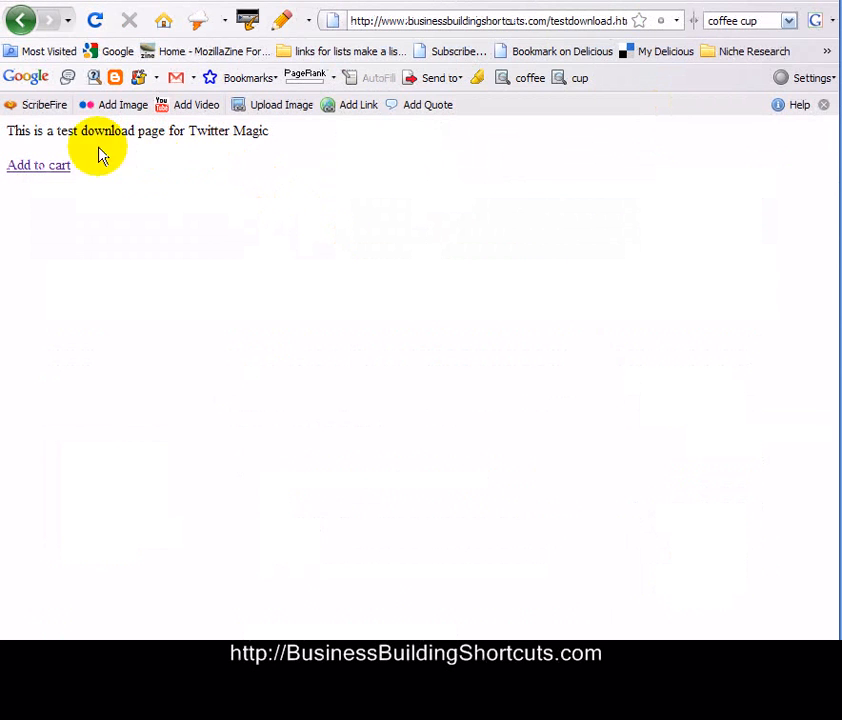
left_click(40, 172)
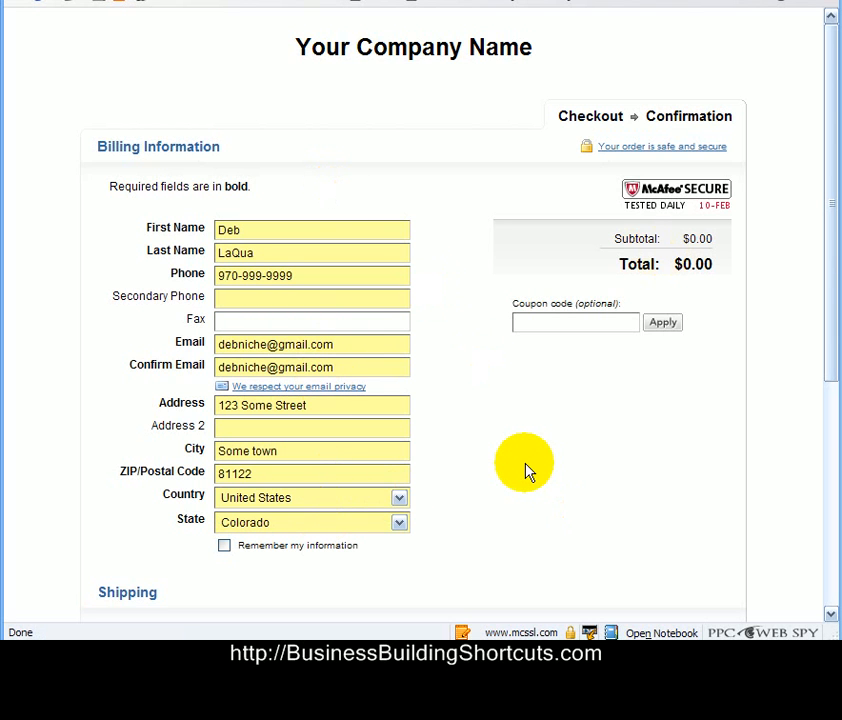
Step: Check the different shipping address option on the checkout form, leave it off, and submit the Twitter Magic order
scroll(529, 470, "down", 5)
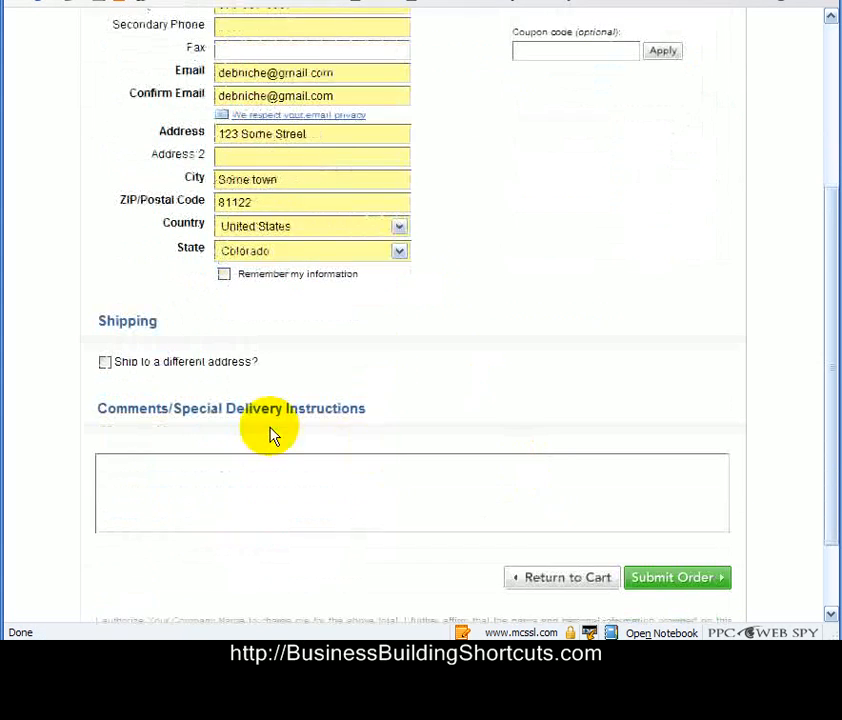
left_click(106, 364)
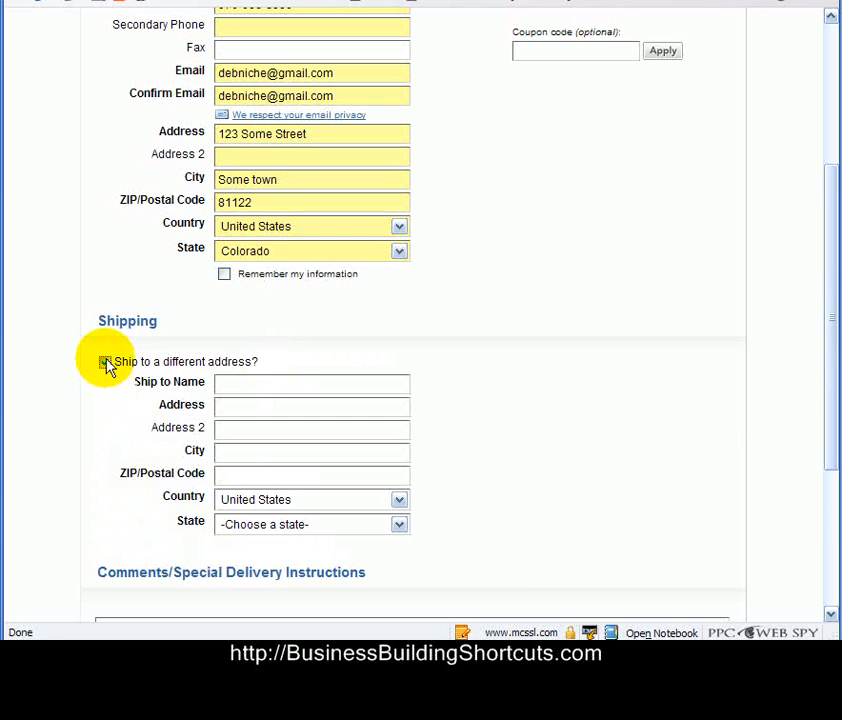
left_click(106, 364)
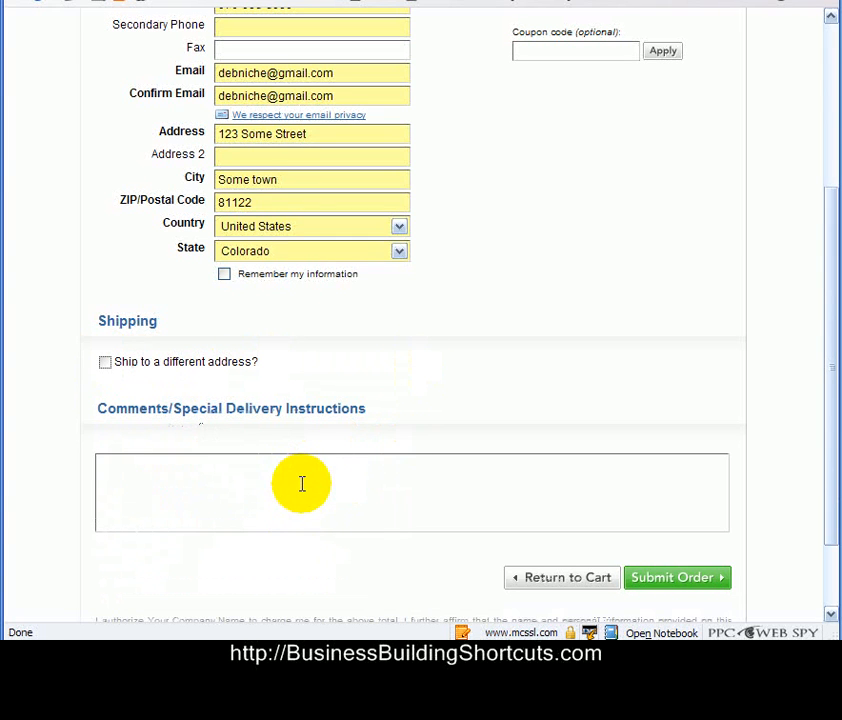
left_click(666, 582)
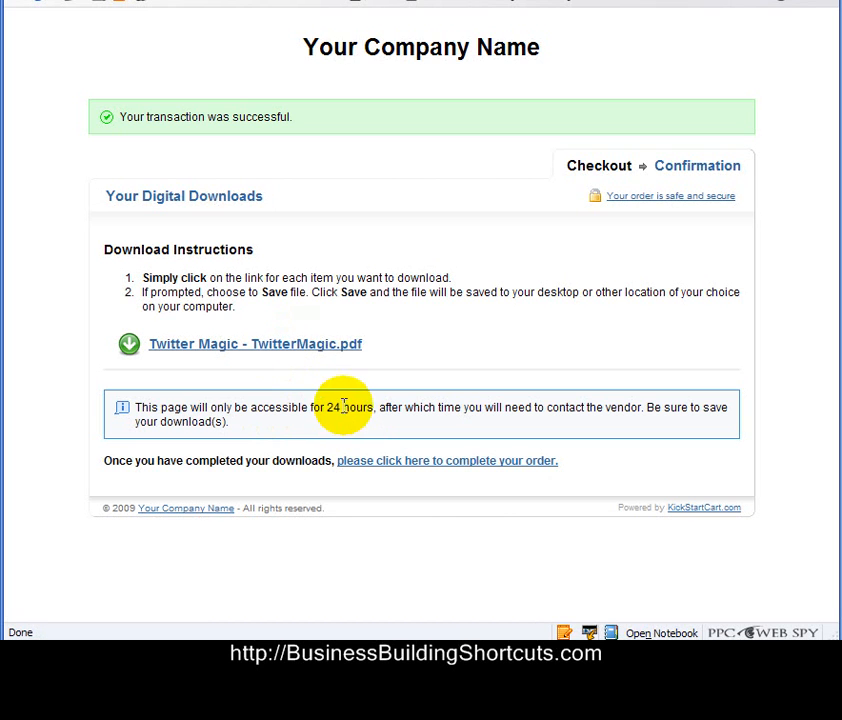
Step: Follow the TwitterMagic.pdf download link and complete the order through to its confirmation page
left_click(327, 352)
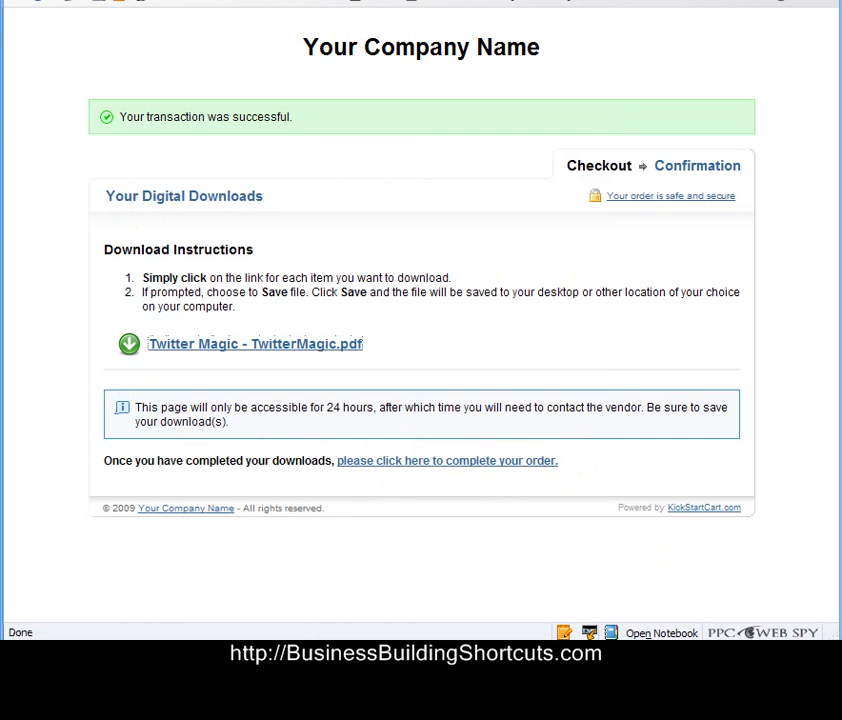
left_click(475, 463)
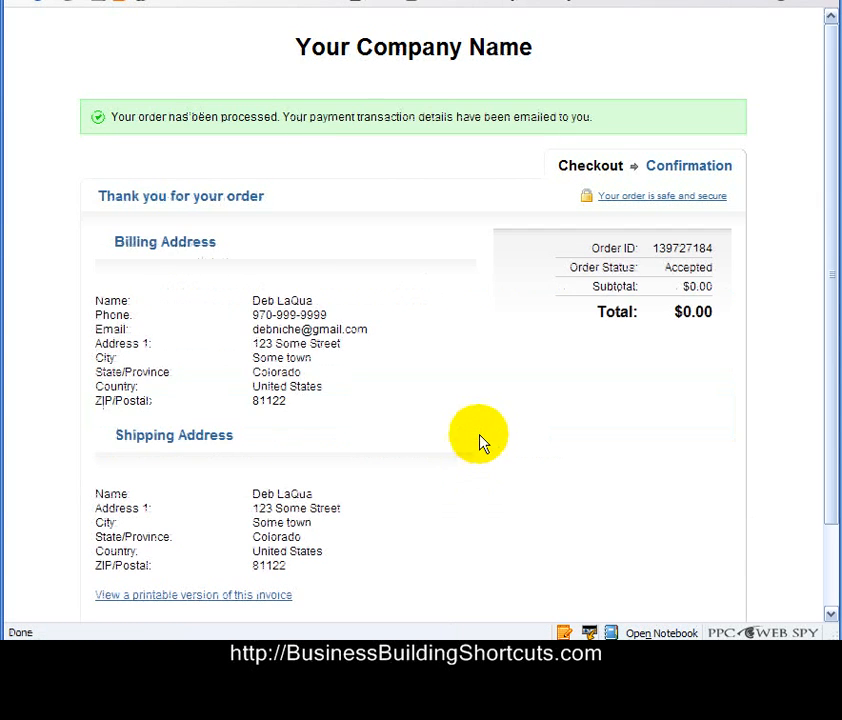
scroll(479, 430, "down", 2)
scroll(479, 430, "up", 1)
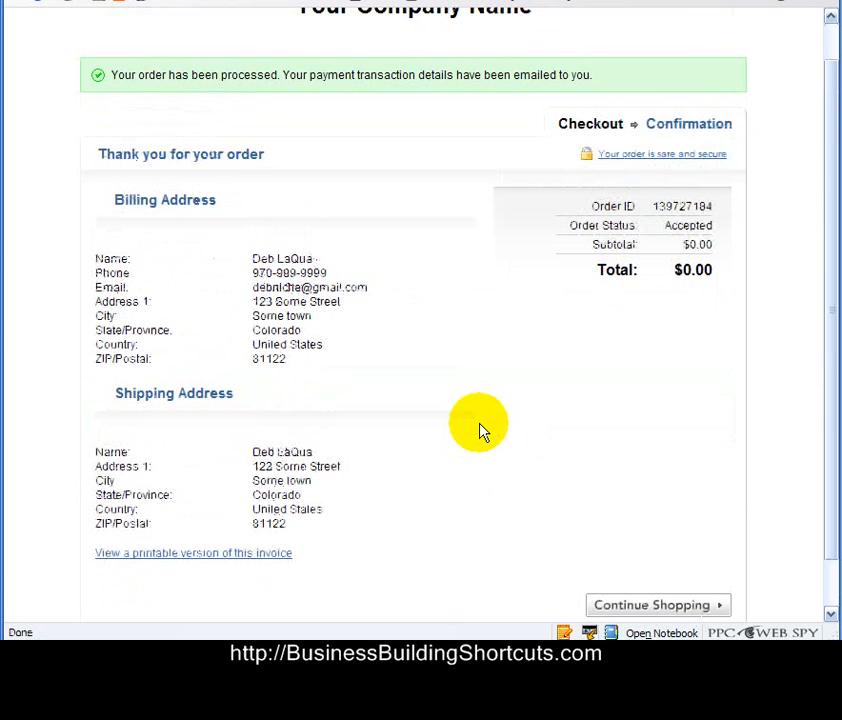